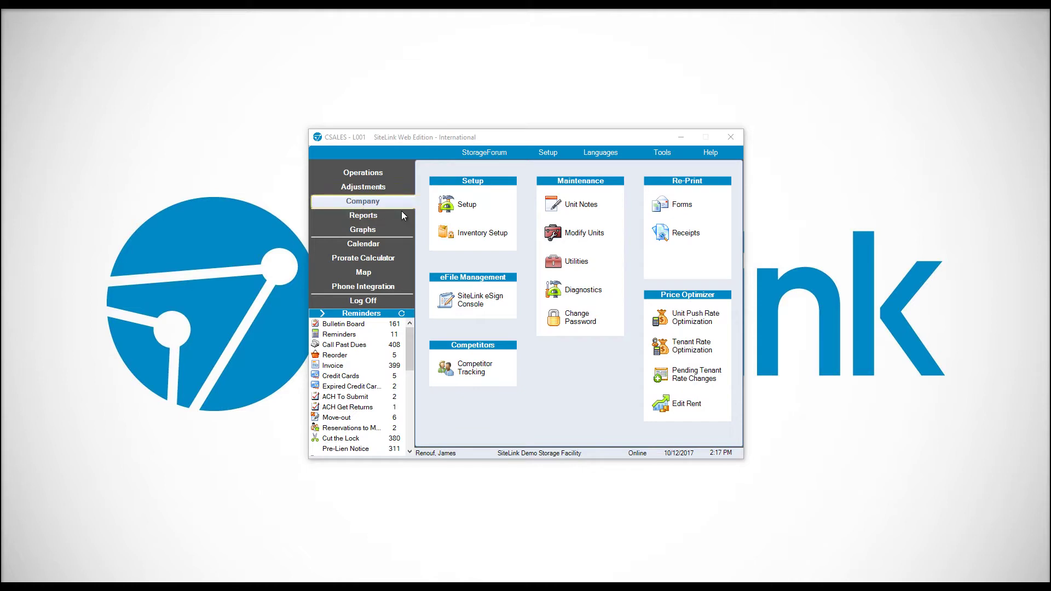
# Step: Open the General Setup options under Company Setup to reach Site Information
pyautogui.click(466, 205)
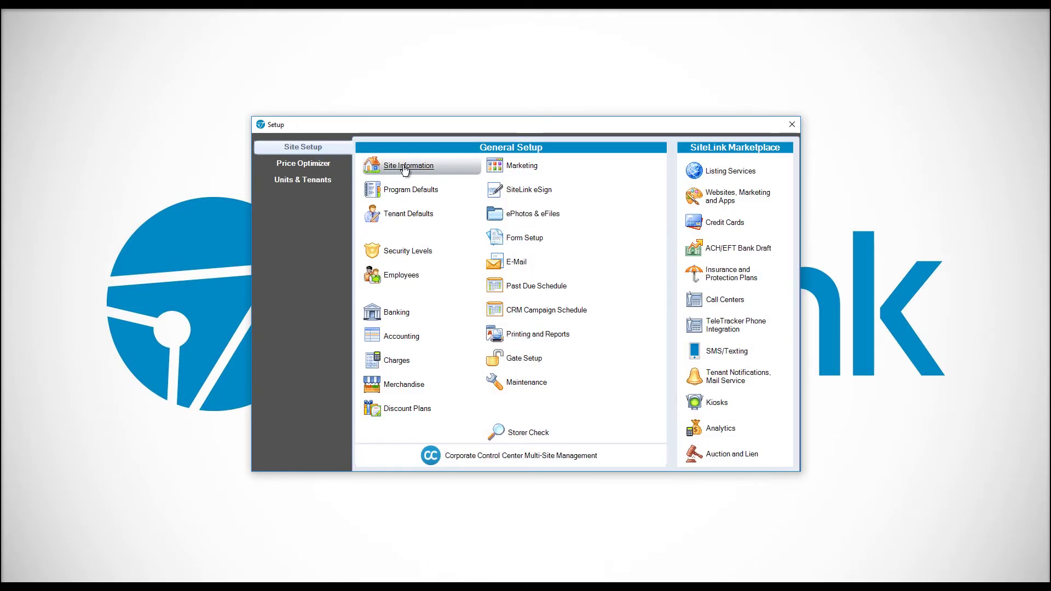
pyautogui.click(405, 168)
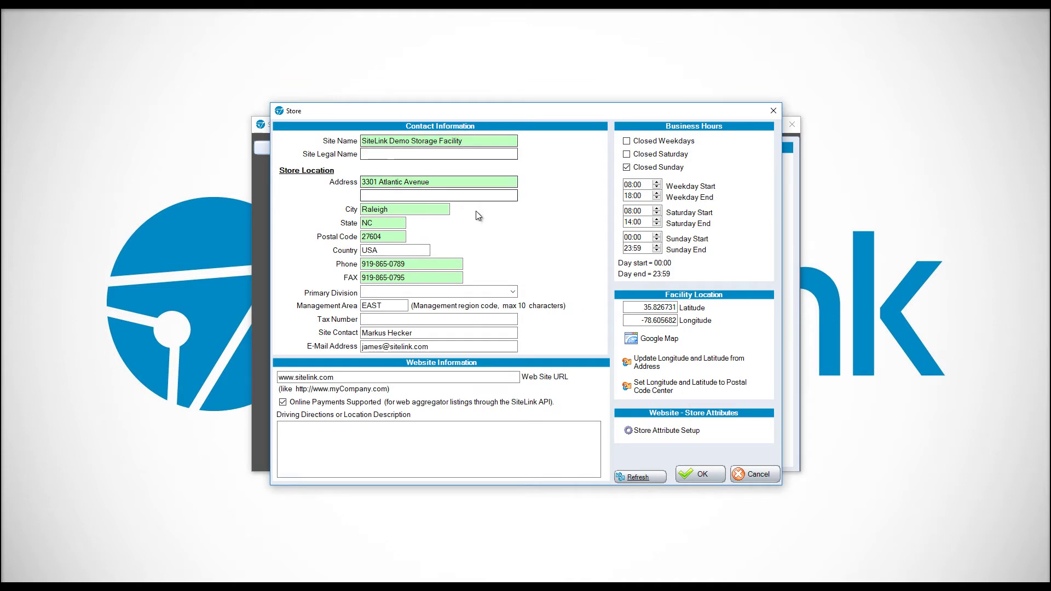
pyautogui.click(462, 141)
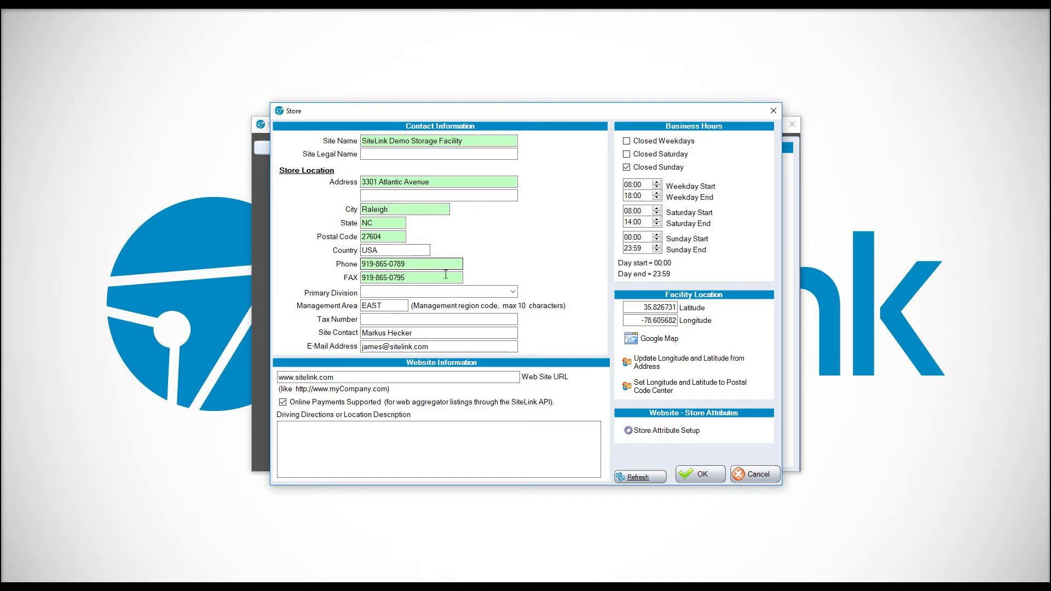
pyautogui.click(423, 278)
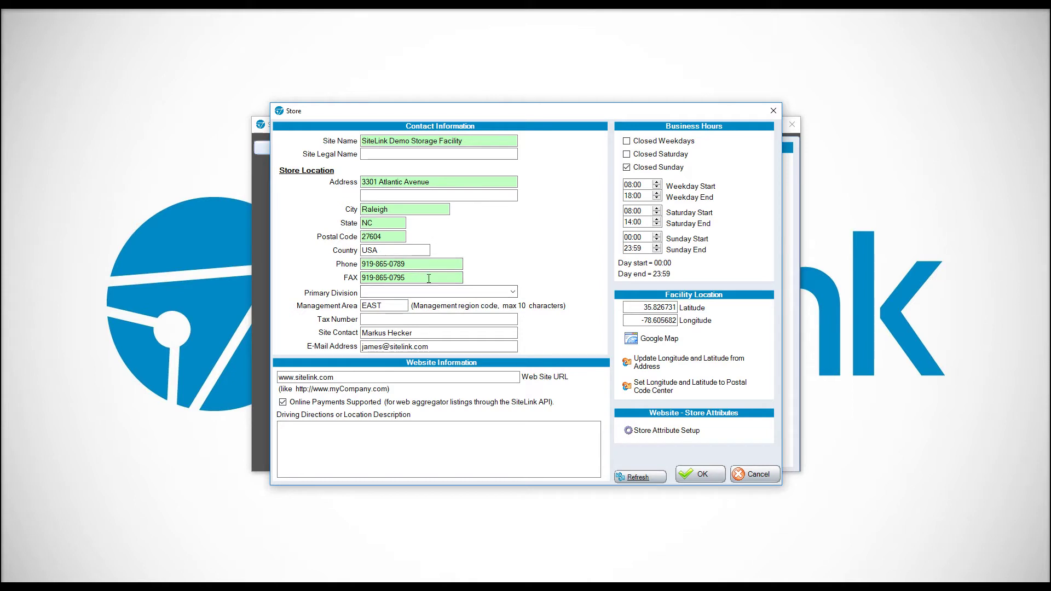
pyautogui.doubleClick(382, 279)
pyautogui.moveTo(485, 141); pyautogui.dragTo(325, 123)
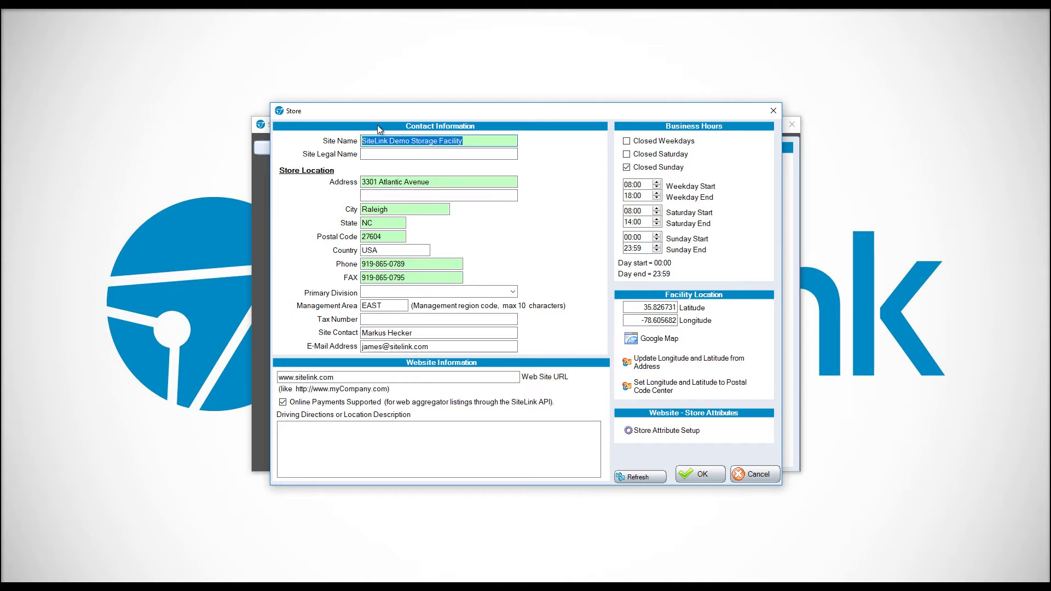
pyautogui.click(488, 143)
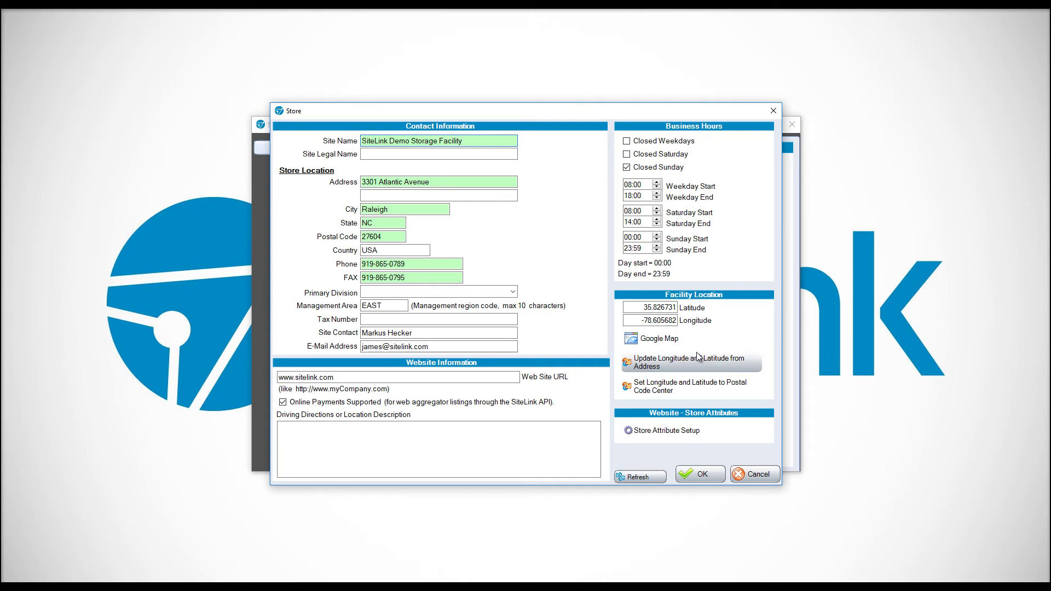
pyautogui.click(697, 356)
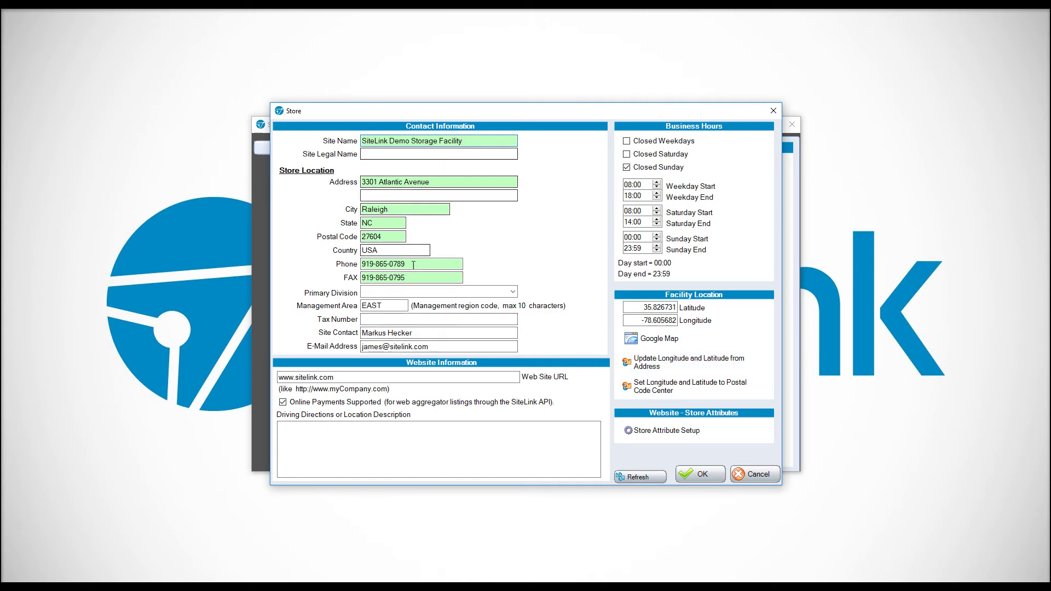